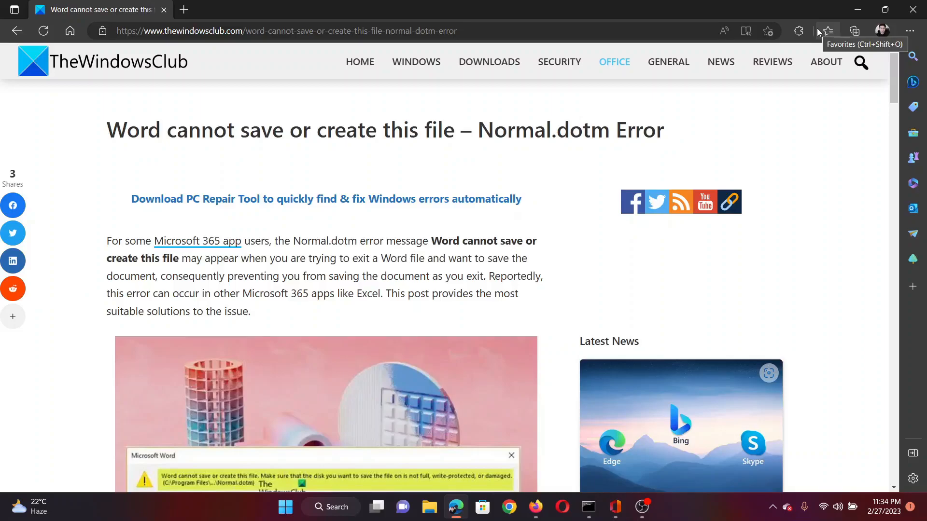
scroll(463, 261, down, 4)
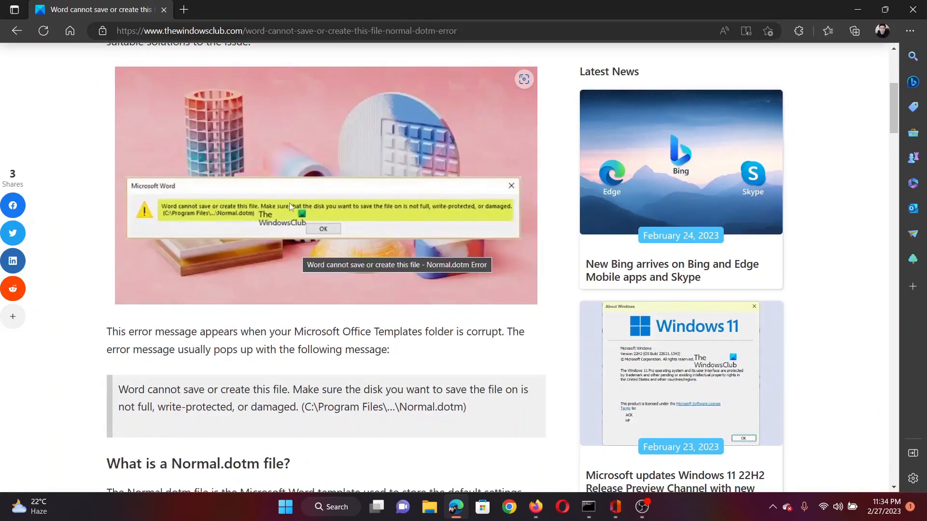
scroll(290, 202, down, 5)
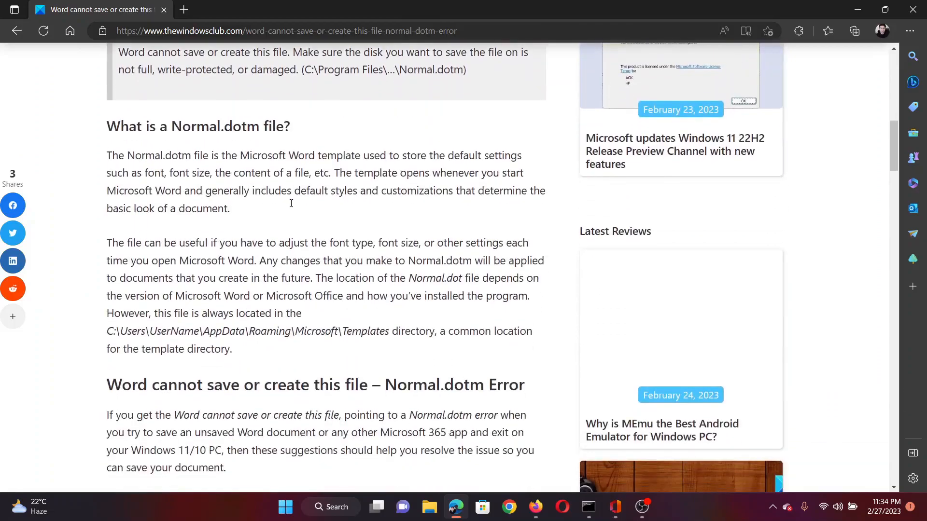
scroll(290, 203, down, 3)
scroll(291, 202, down, 4)
scroll(291, 202, down, 3)
scroll(291, 203, down, 2)
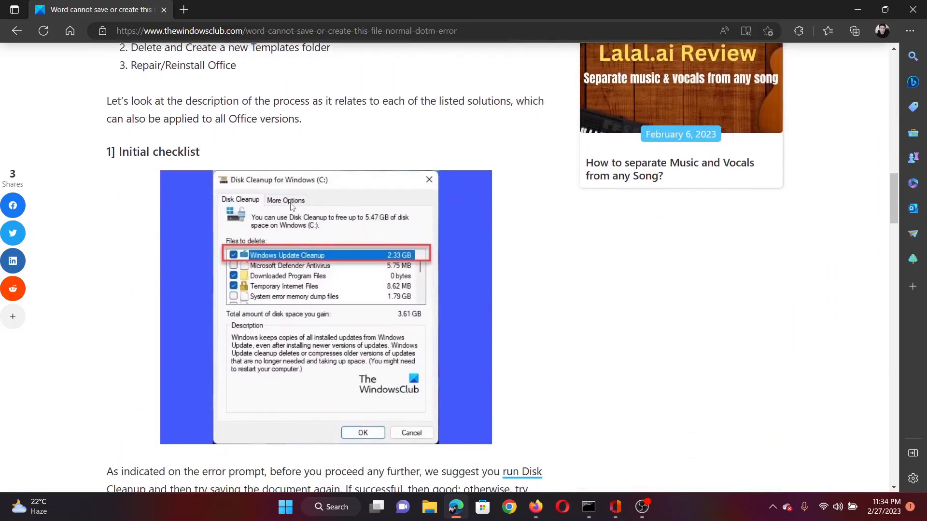
scroll(291, 203, down, 3)
scroll(291, 204, up, 1)
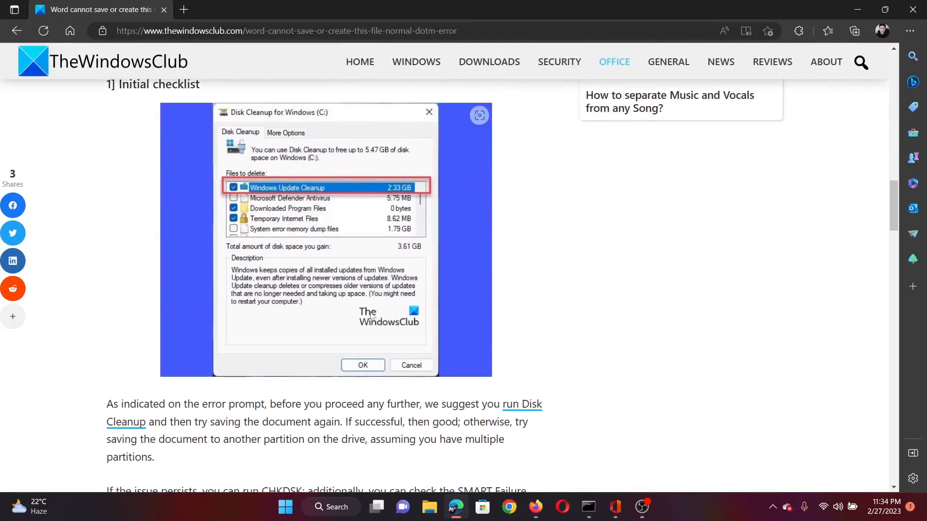
Launch Disk Cleanup and tick error reports, Delivery Optimization Files and Recycle Bin for drive C:.
click(333, 507)
text(d)
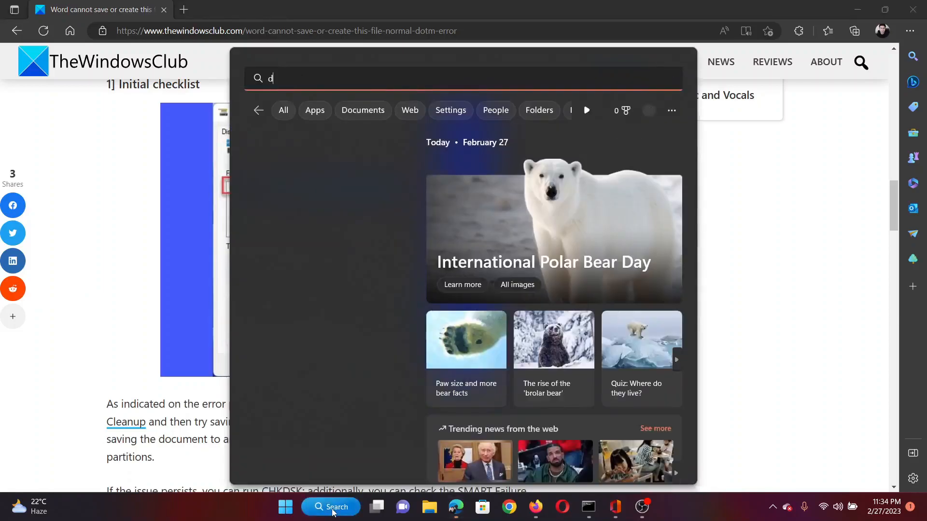
text(isk Cleanup)
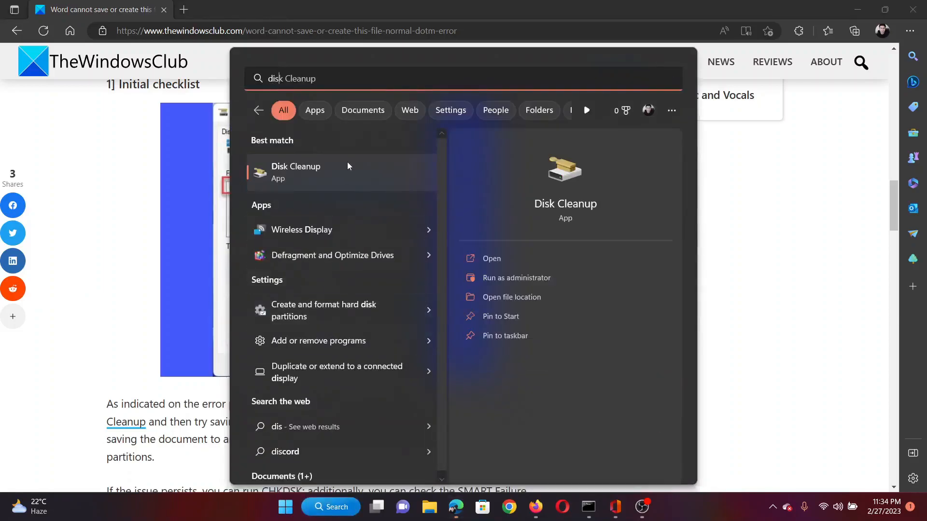
key(Return)
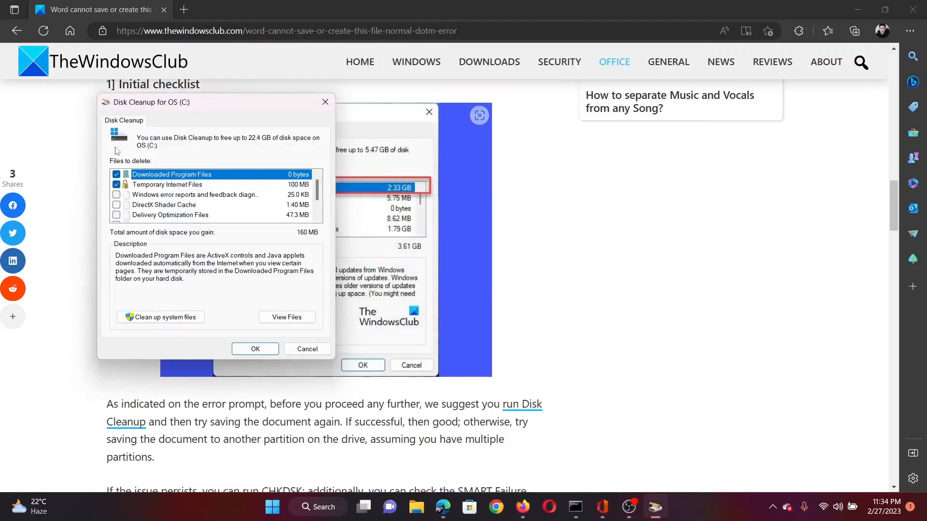
click(117, 194)
click(117, 215)
scroll(117, 210, down, 3)
click(148, 194)
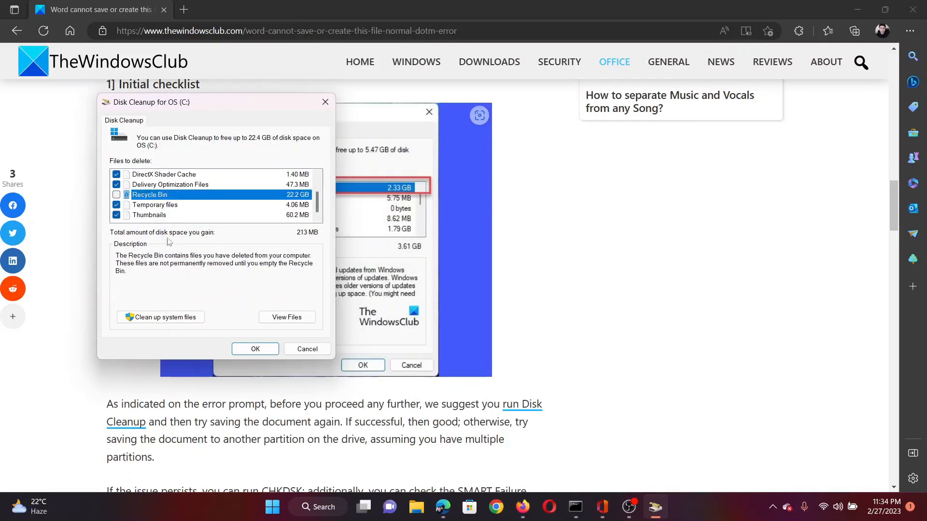
click(117, 194)
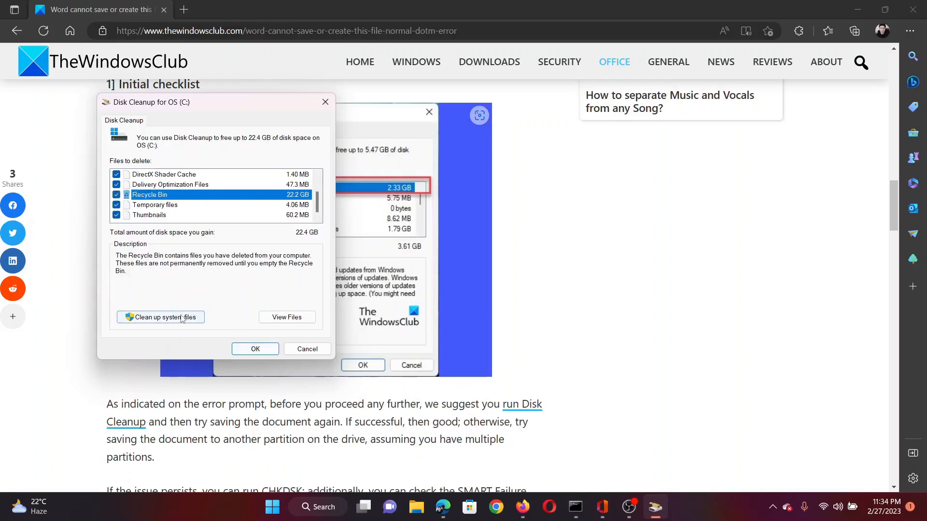
Run the cleanup and confirm permanently deleting the selected files.
click(254, 348)
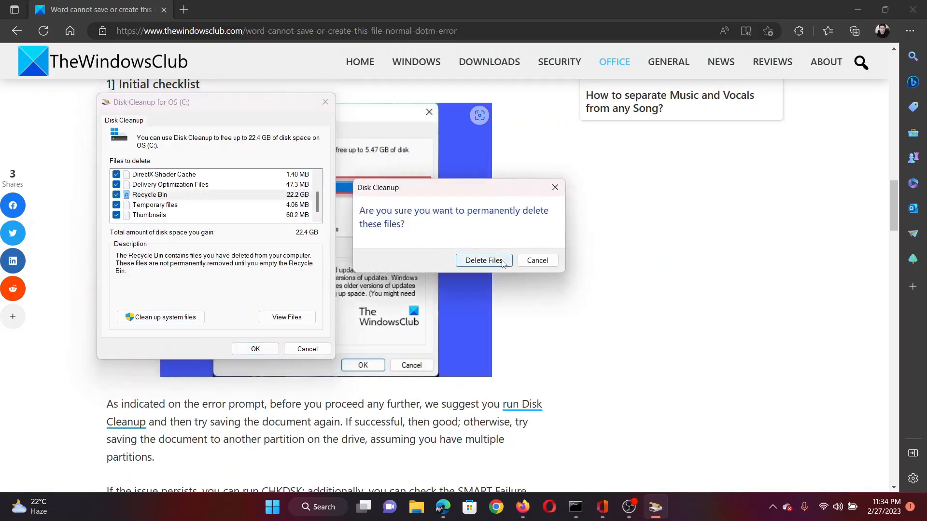
click(484, 260)
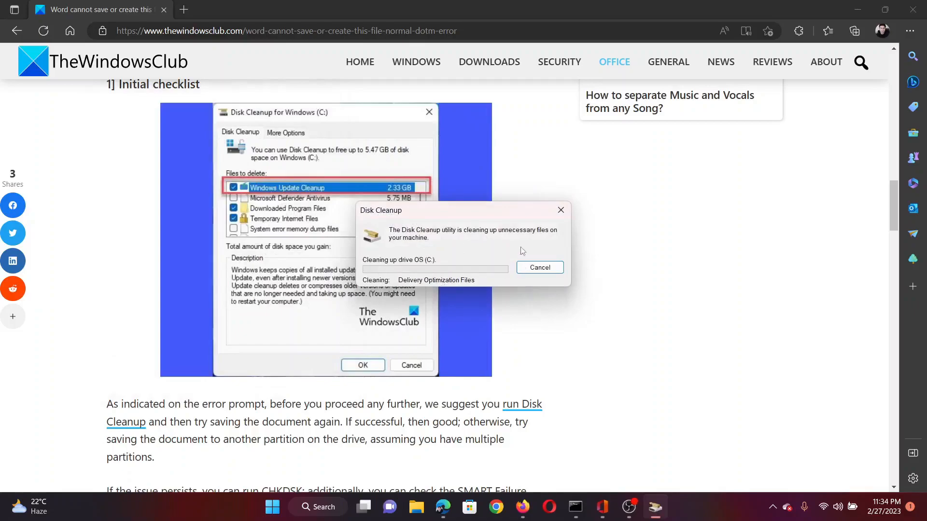
scroll(430, 402, down, 3)
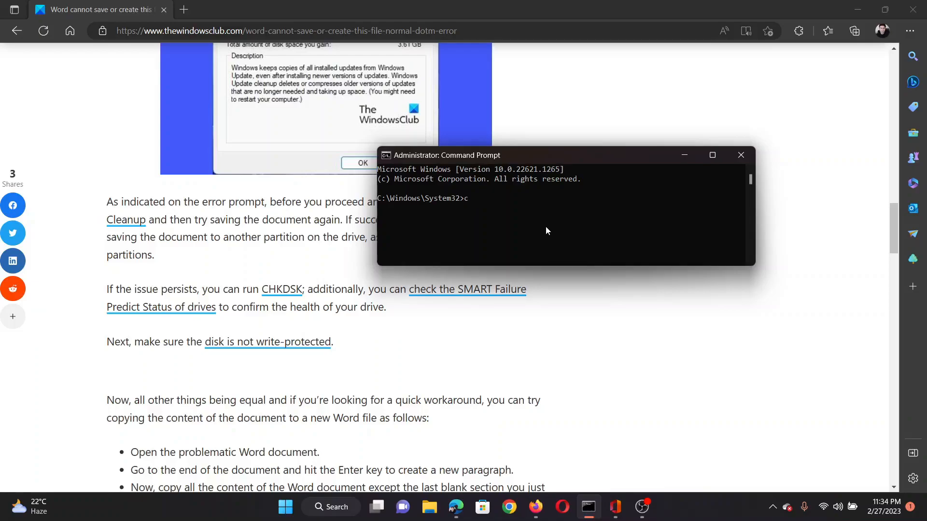
text(chkdsk /)
text(r /f)
Run chkdsk /r /f and answer yes to schedule the check at next restart.
key(Return)
text(Y)
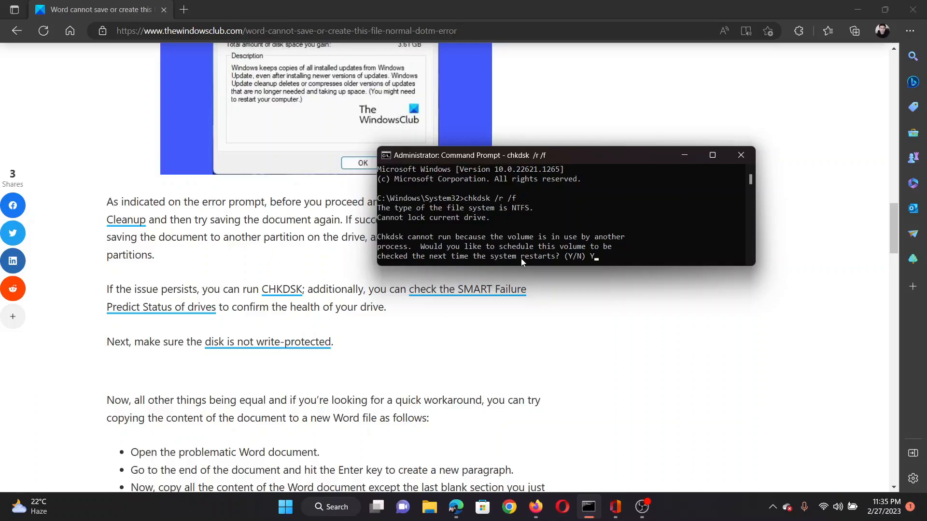
key(Return)
Close Command Prompt and copy the %appdata%\Microsoft path from the article.
click(741, 155)
scroll(460, 388, down, 6)
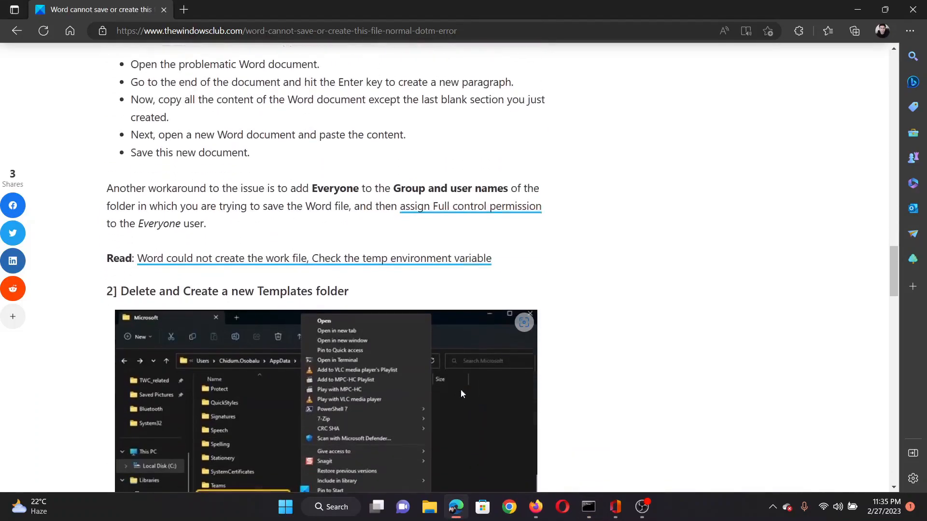
scroll(461, 389, down, 2)
scroll(394, 312, down, 2)
drag(219, 205, 301, 206)
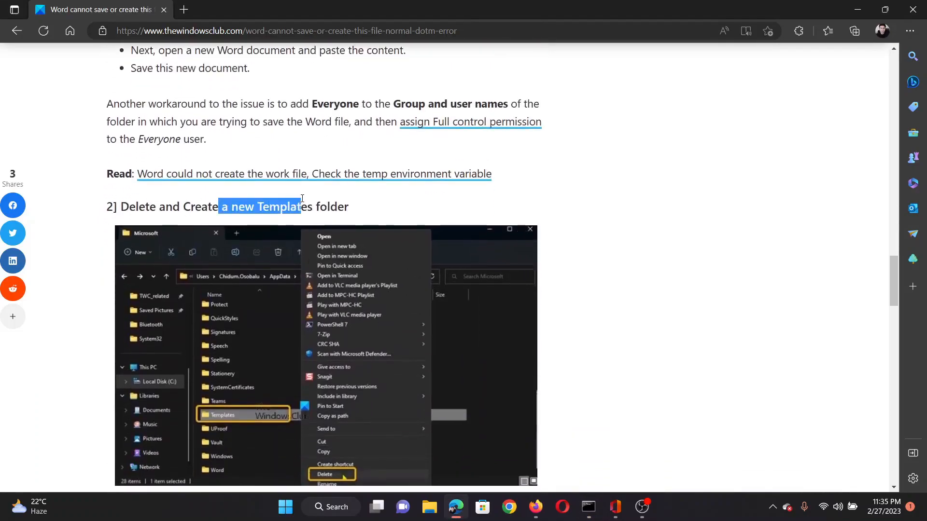
scroll(304, 267, down, 5)
scroll(307, 285, down, 2)
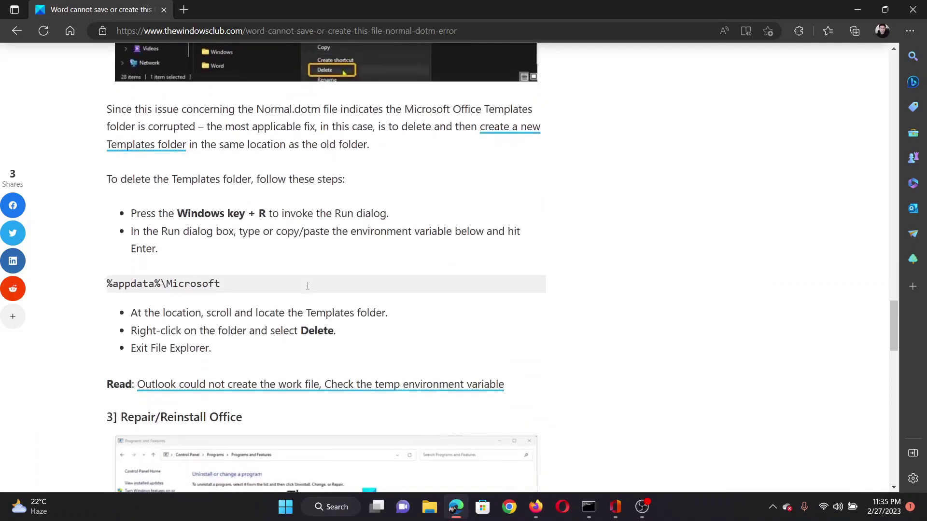
triple_click(191, 283)
right_click(196, 283)
click(228, 218)
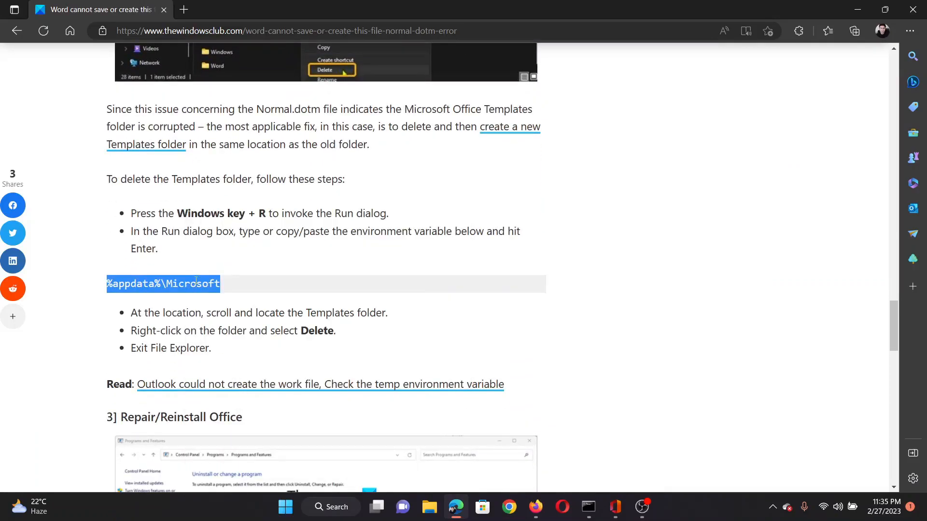
Open %appdata%\Microsoft via Run and delete the Templates folder.
key(super+r)
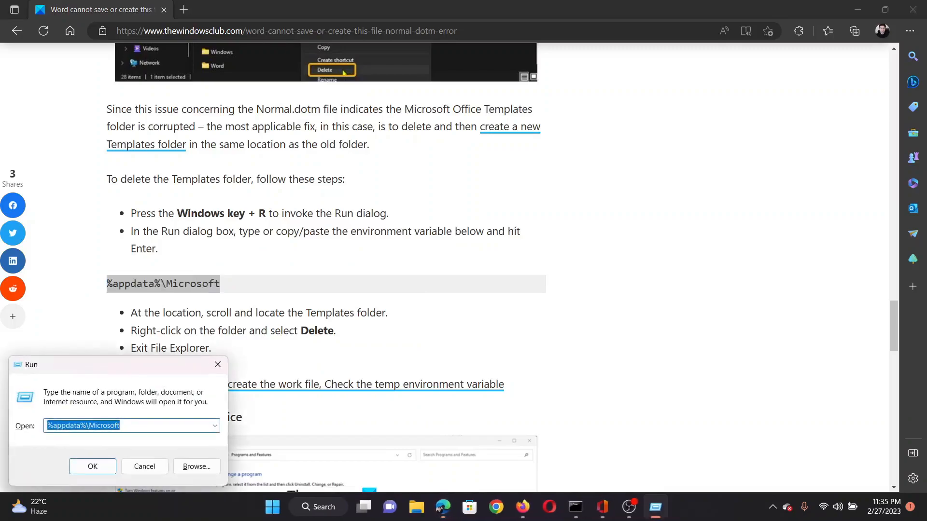
key(ctrl+v)
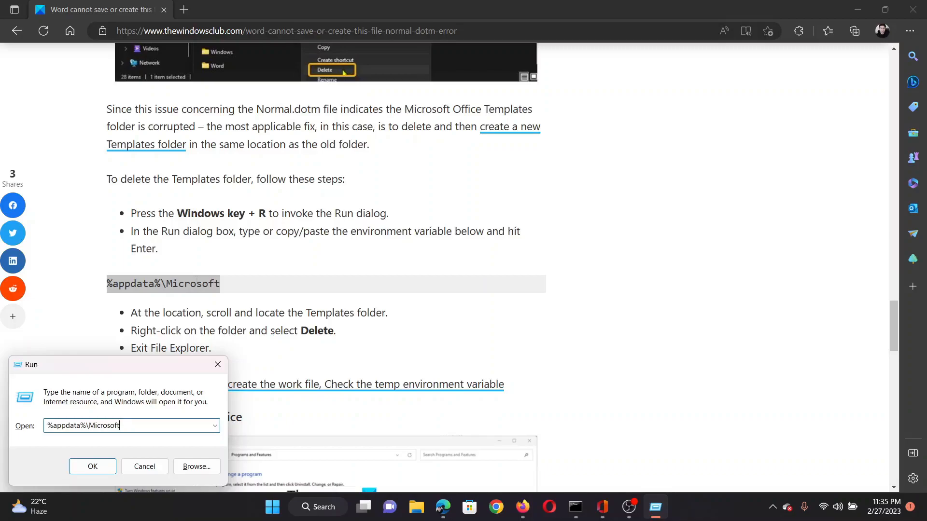
key(Return)
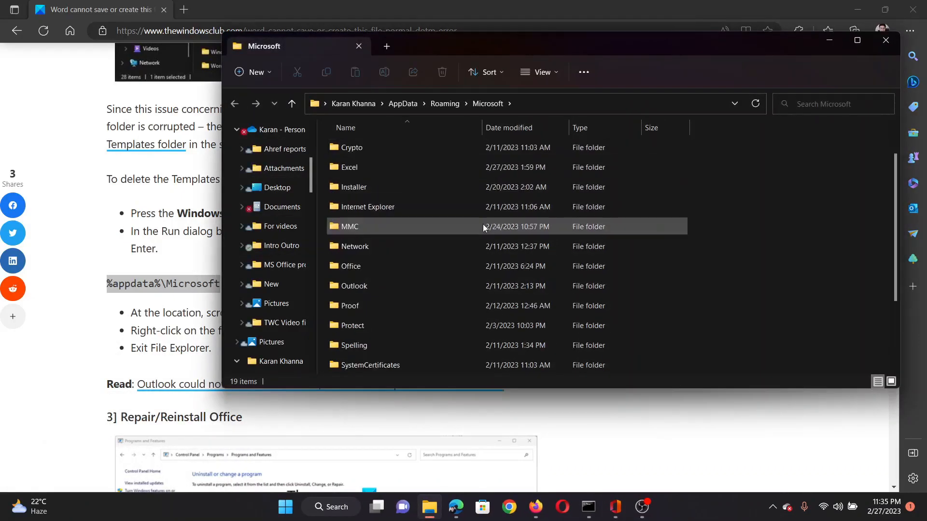
scroll(484, 226, down, 3)
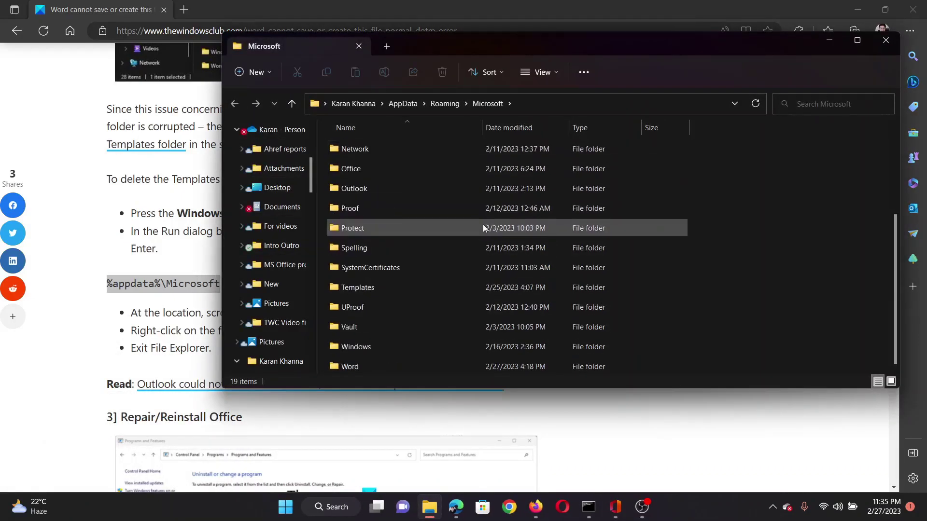
right_click(355, 291)
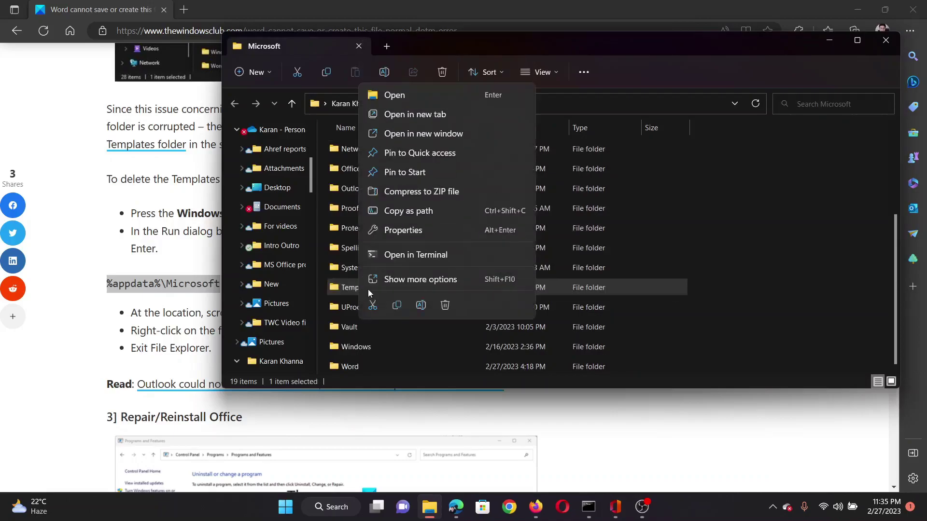
click(444, 306)
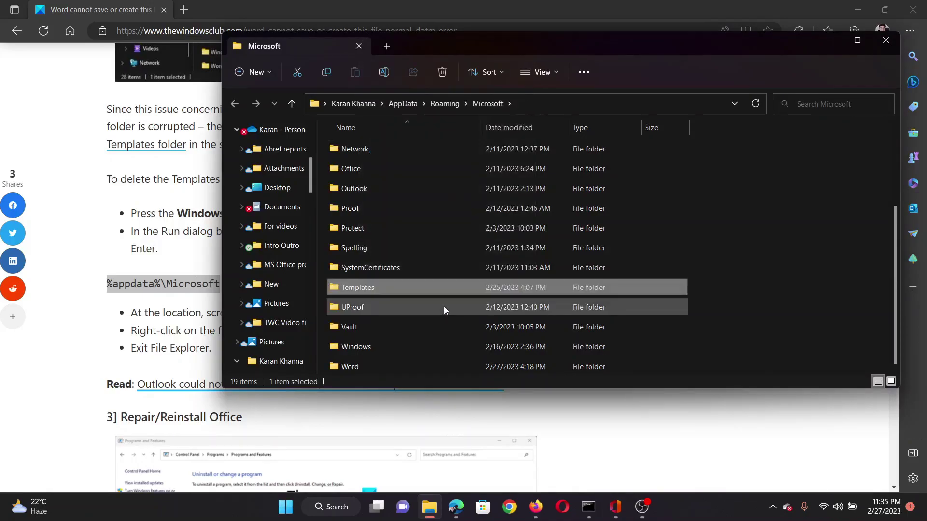
Create a new empty folder named Templates and close File Explorer.
right_click(729, 231)
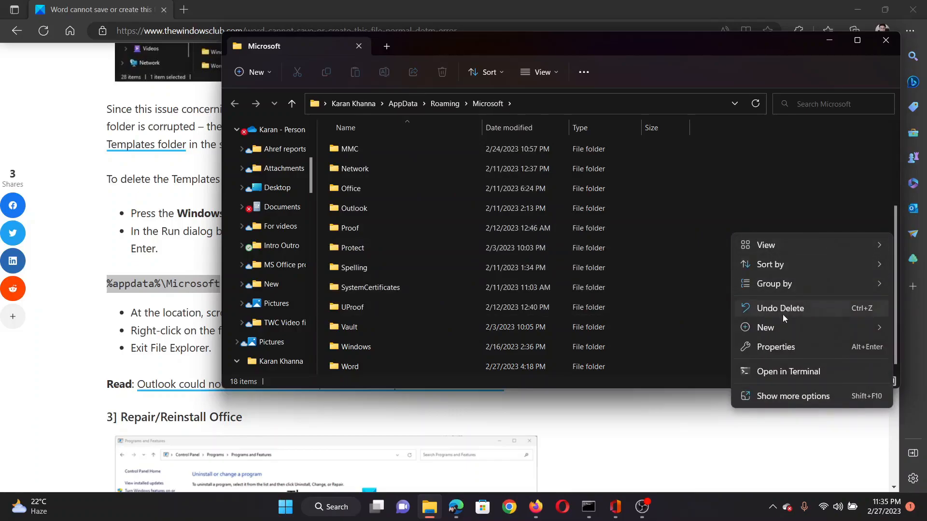
mouse_move(765, 327)
click(609, 133)
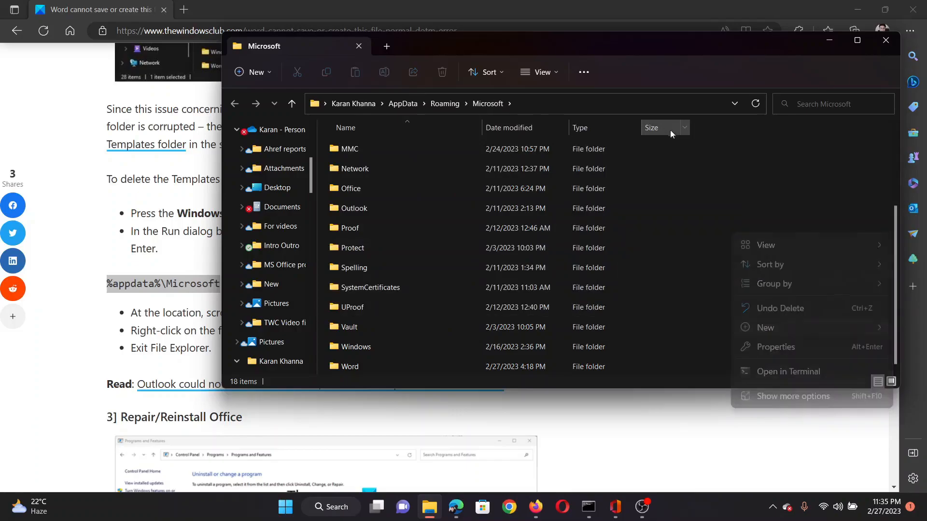
text(Te)
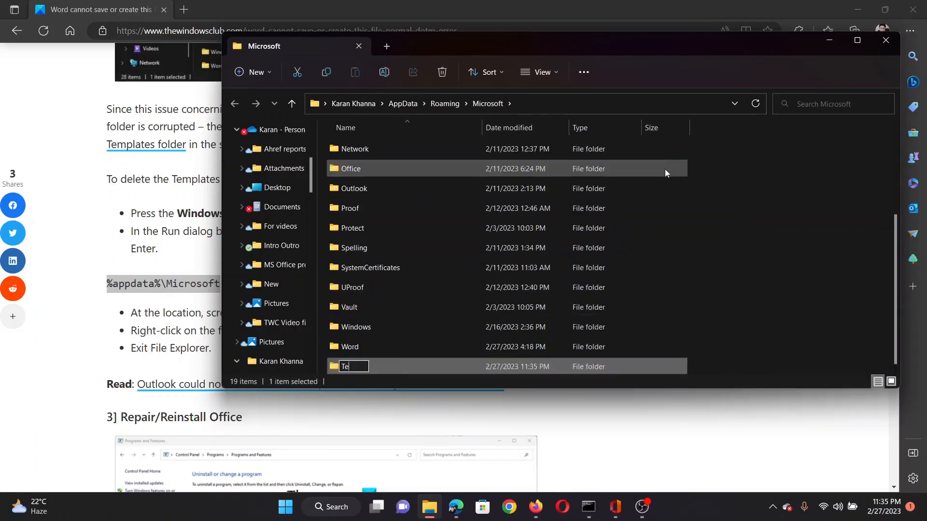
text(mplates)
key(Return)
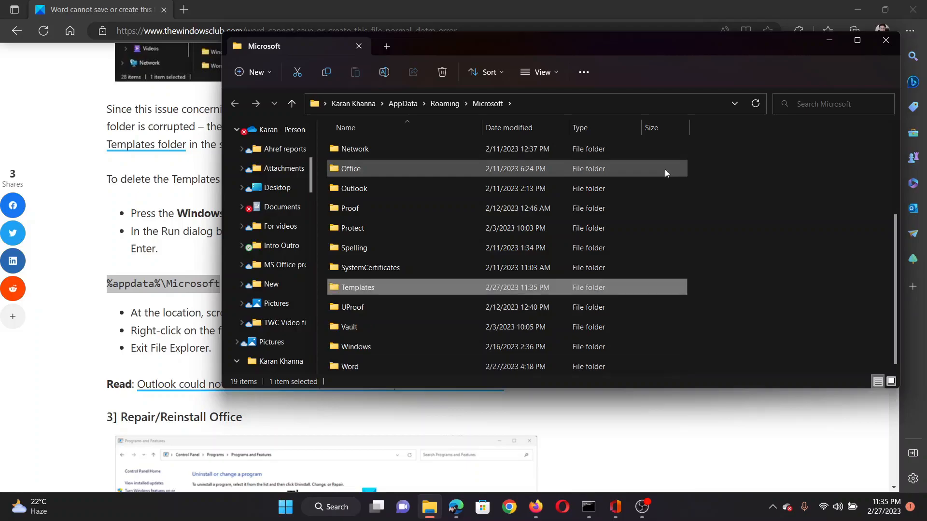
click(885, 40)
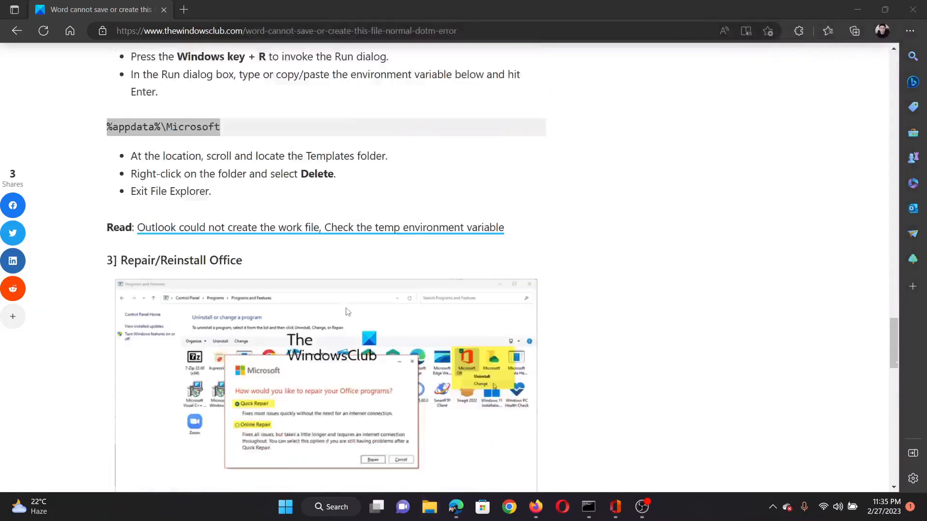
scroll(464, 290, down, 5)
scroll(464, 290, down, 3)
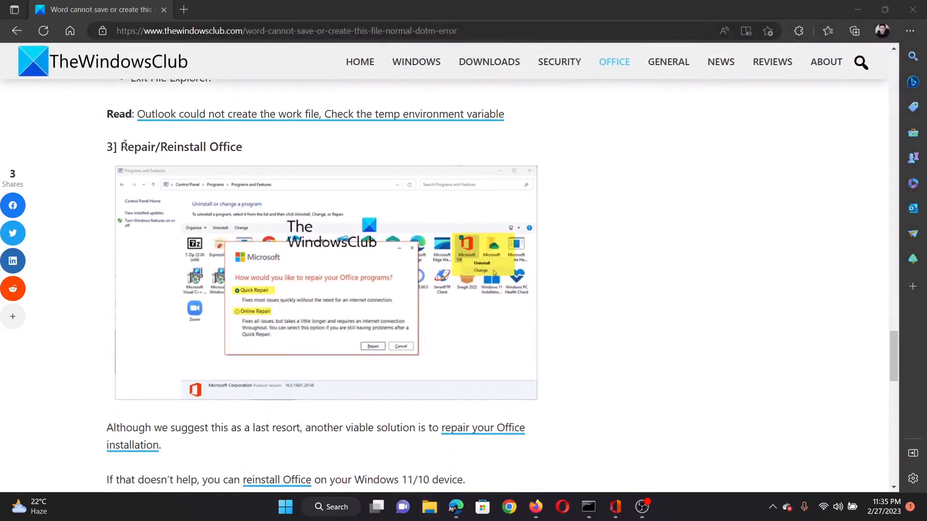
drag(121, 146, 238, 147)
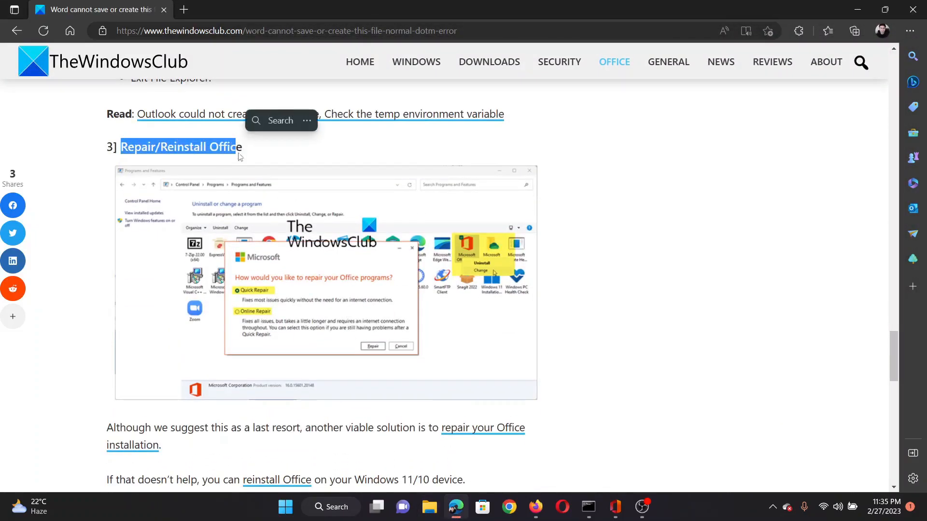
click(246, 422)
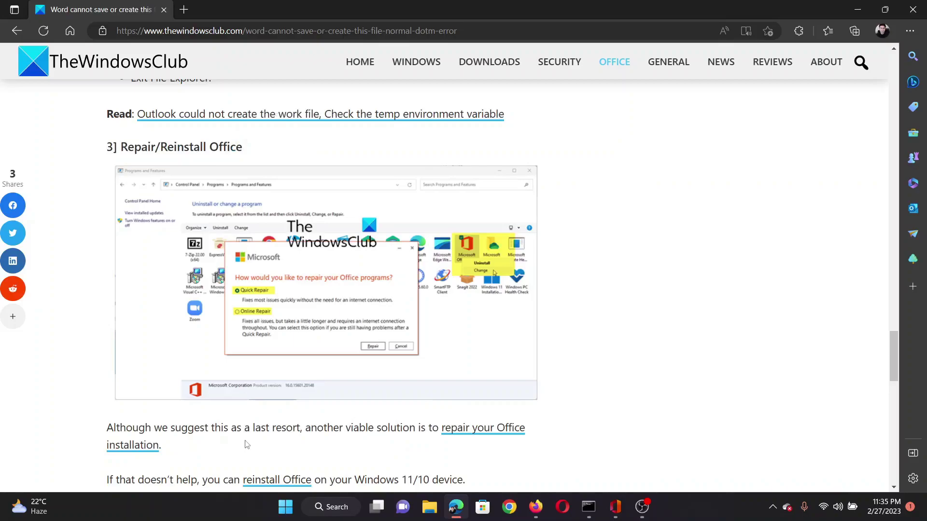
Open Windows Settings to Apps > Installed apps.
right_click(285, 507)
click(291, 379)
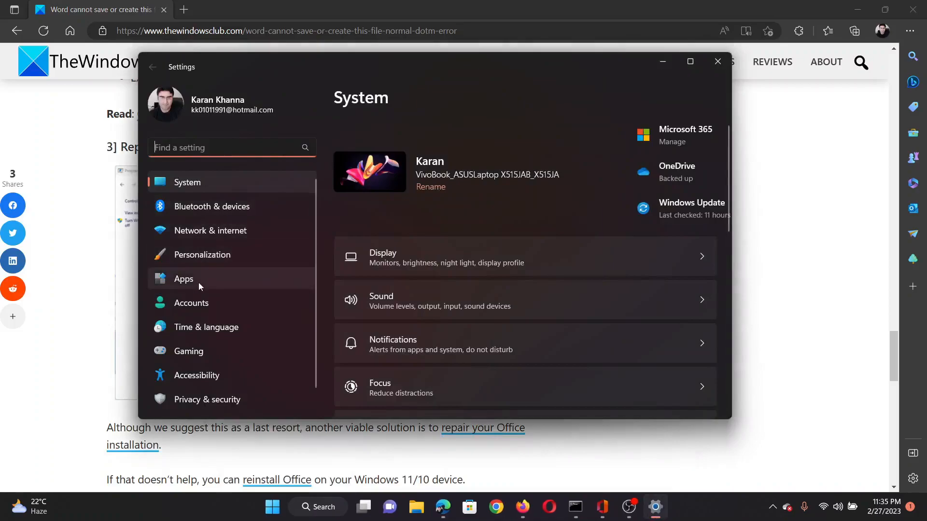
click(198, 283)
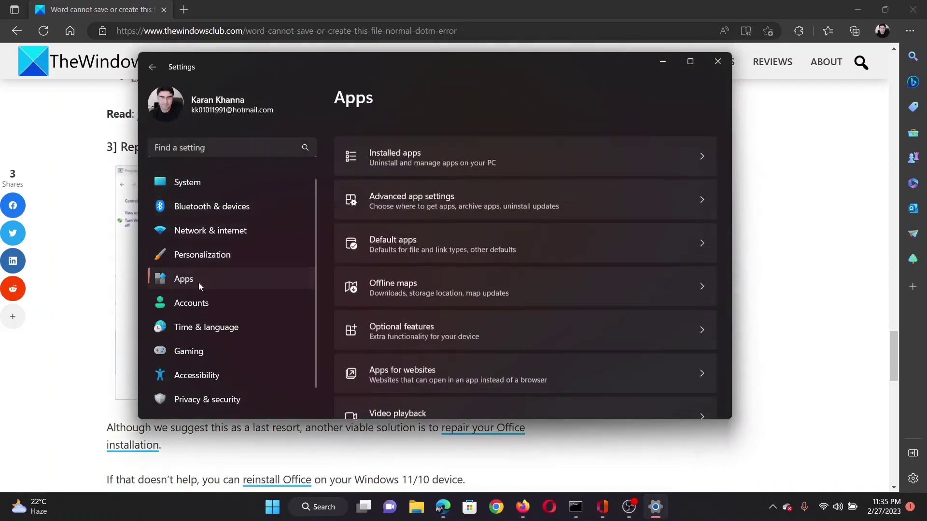
click(426, 147)
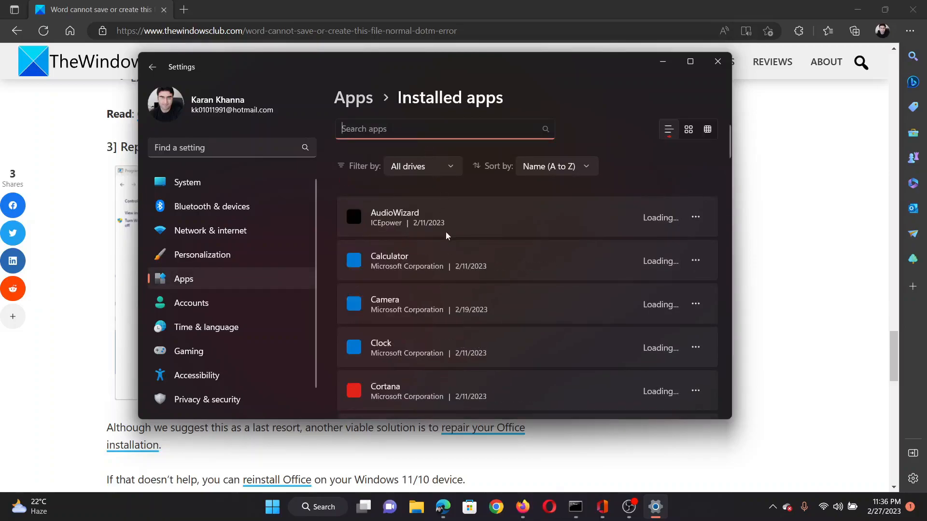
scroll(447, 241, down, 3)
scroll(447, 245, down, 3)
scroll(446, 251, down, 2)
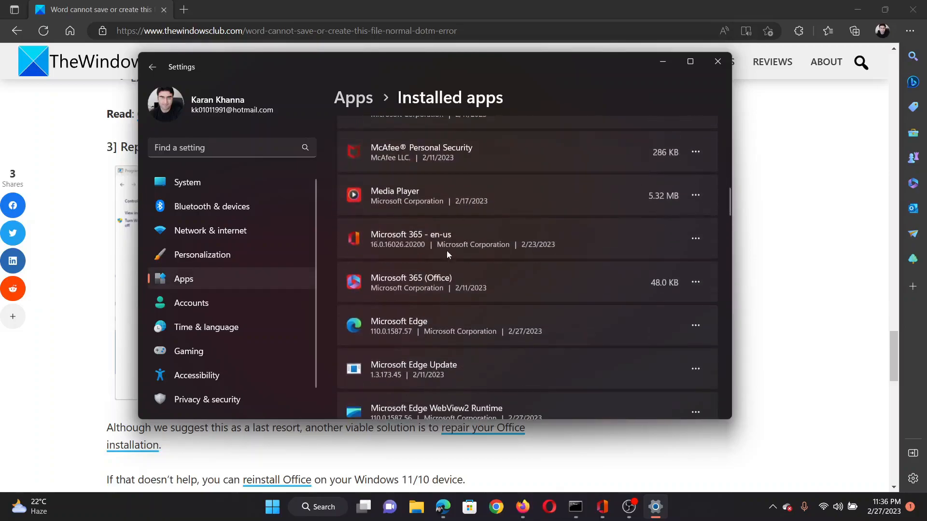
Modify Microsoft 365 - en-us, choose Online Repair and confirm starting it.
click(696, 240)
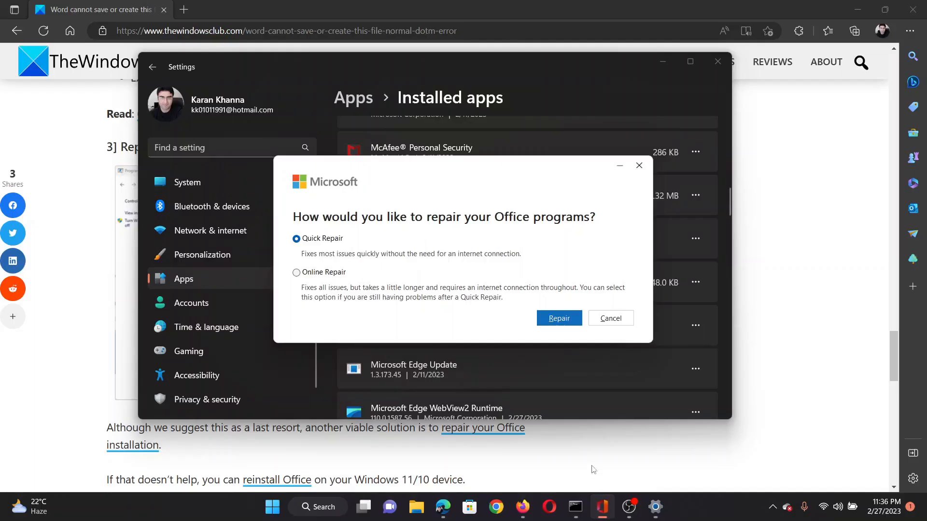
click(319, 273)
click(559, 318)
click(510, 316)
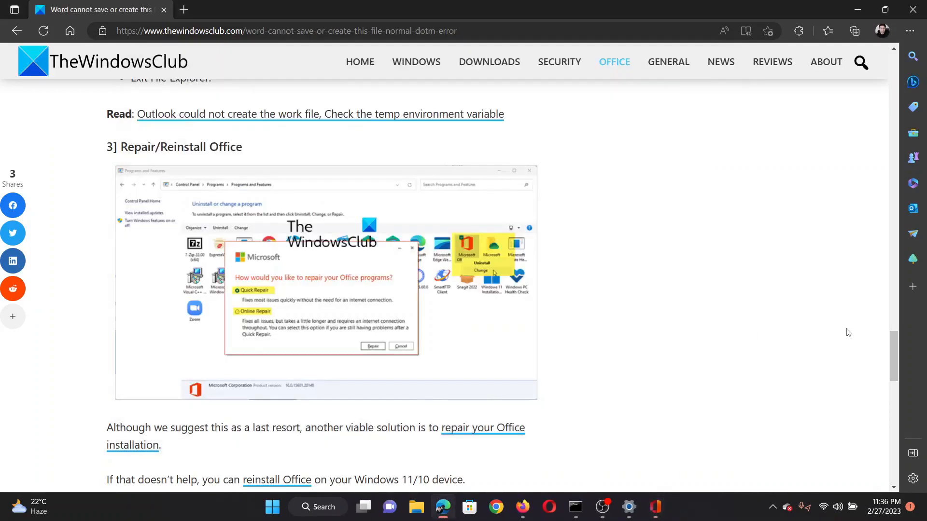
drag(893, 355, 906, 81)
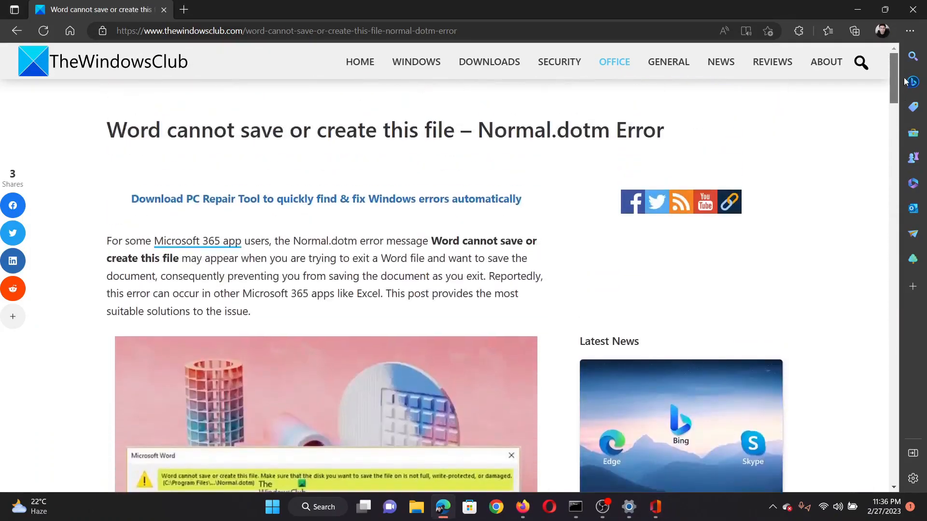